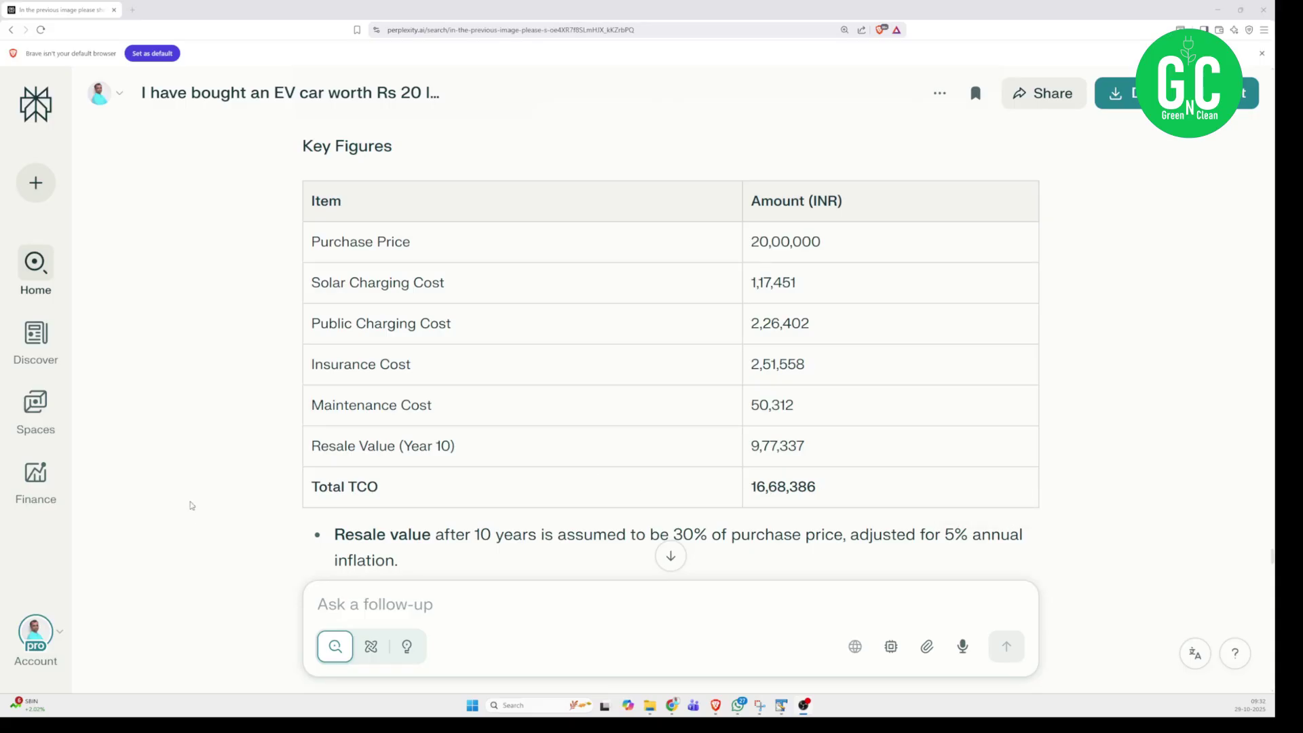
Review the EV's 10-year total cost of ownership table with solar and public charging, including its assumptions and conclusion
{"action": "scroll", "coordinate": [201, 371], "scroll_direction": "up", "scroll_amount": 1}
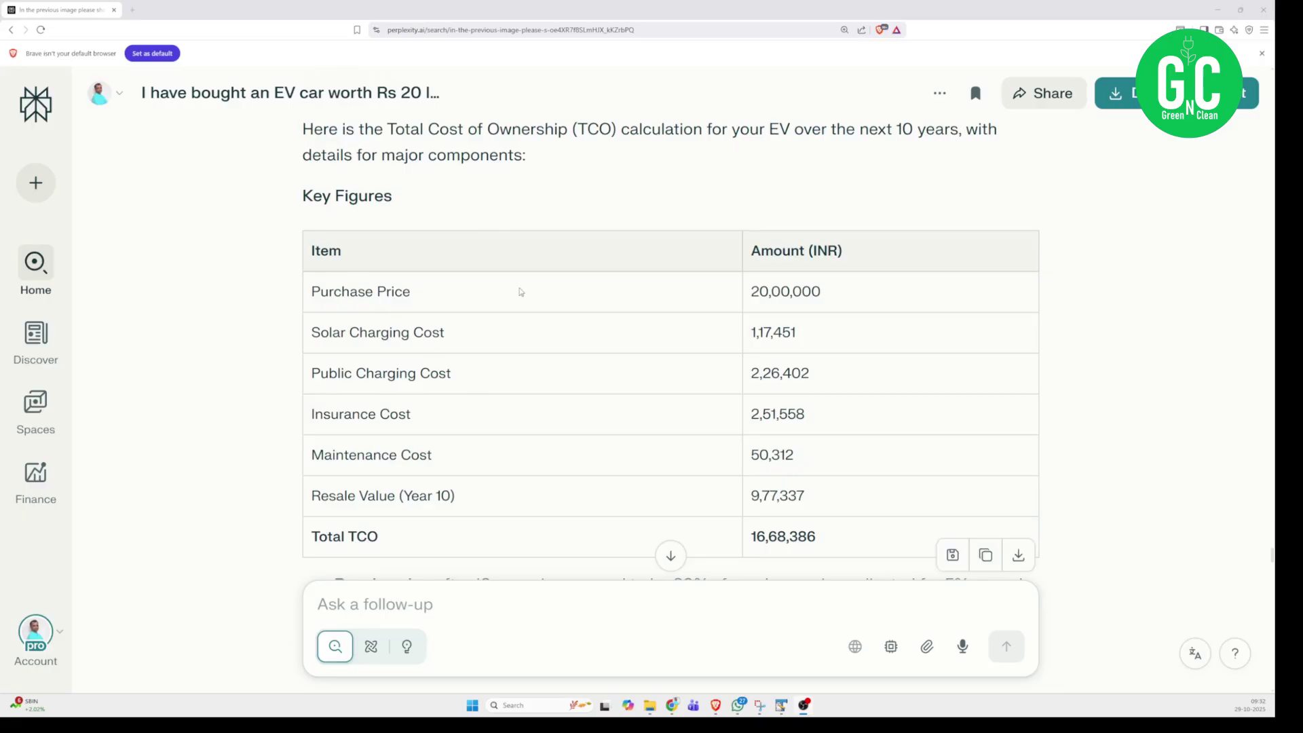
{"action": "scroll", "coordinate": [516, 302], "scroll_direction": "up", "scroll_amount": 1}
{"action": "scroll", "coordinate": [676, 380], "scroll_direction": "down", "scroll_amount": 2}
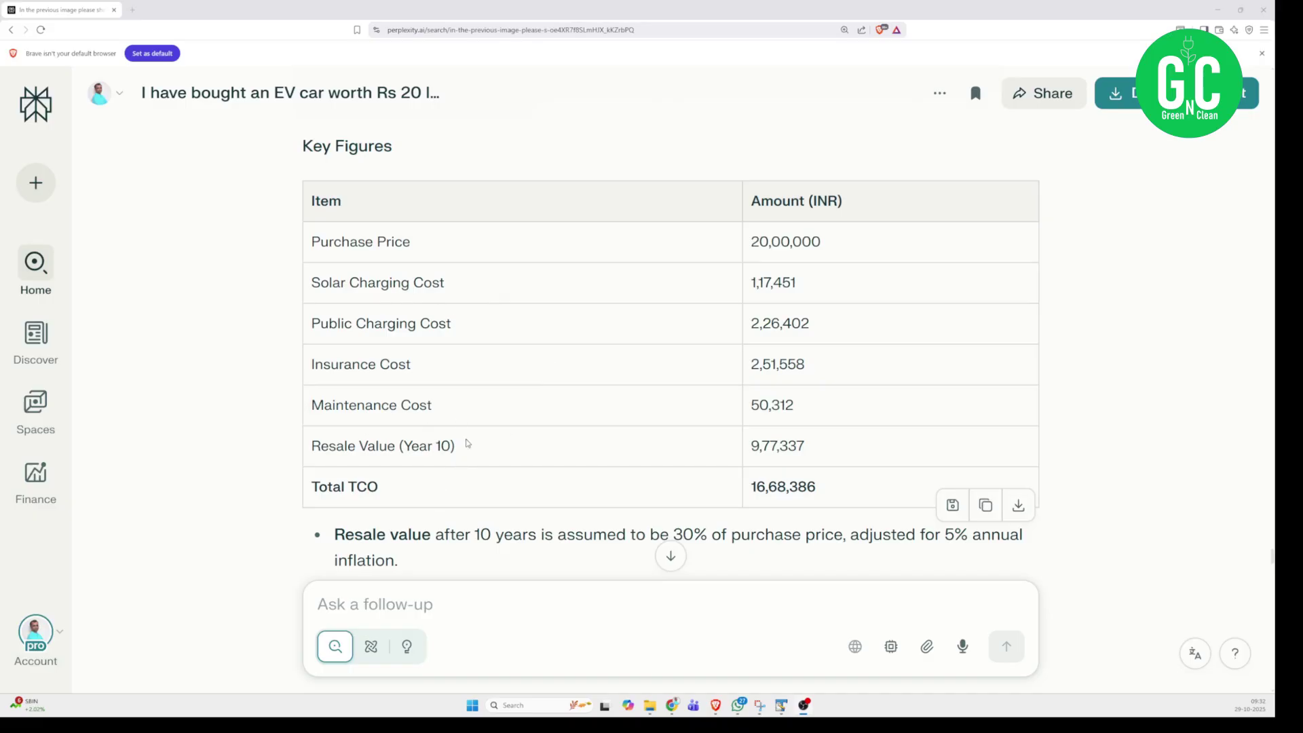
{"action": "scroll", "coordinate": [466, 442], "scroll_direction": "down", "scroll_amount": 4}
{"action": "scroll", "coordinate": [466, 443], "scroll_direction": "down", "scroll_amount": 3}
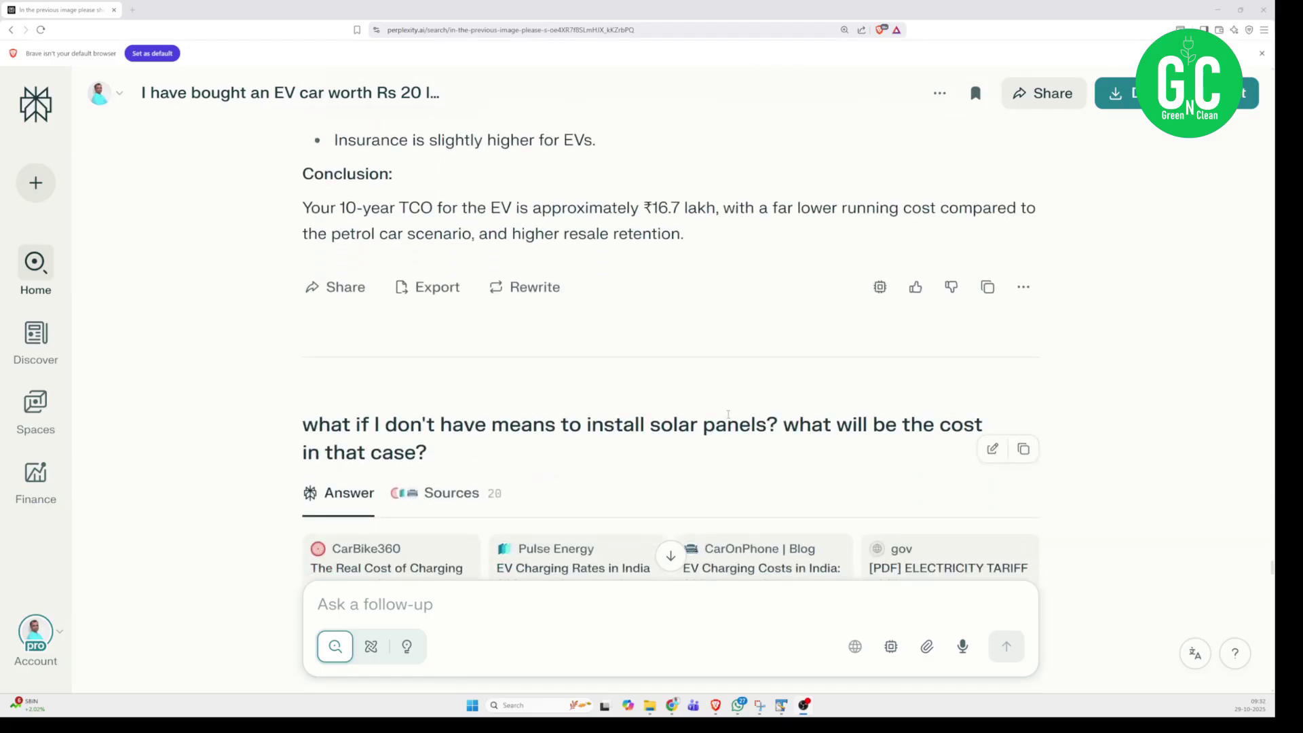
Examine the answer on EV ownership cost without solar panels, covering its key figures table and conclusion
{"action": "scroll", "coordinate": [436, 447], "scroll_direction": "down", "scroll_amount": 2}
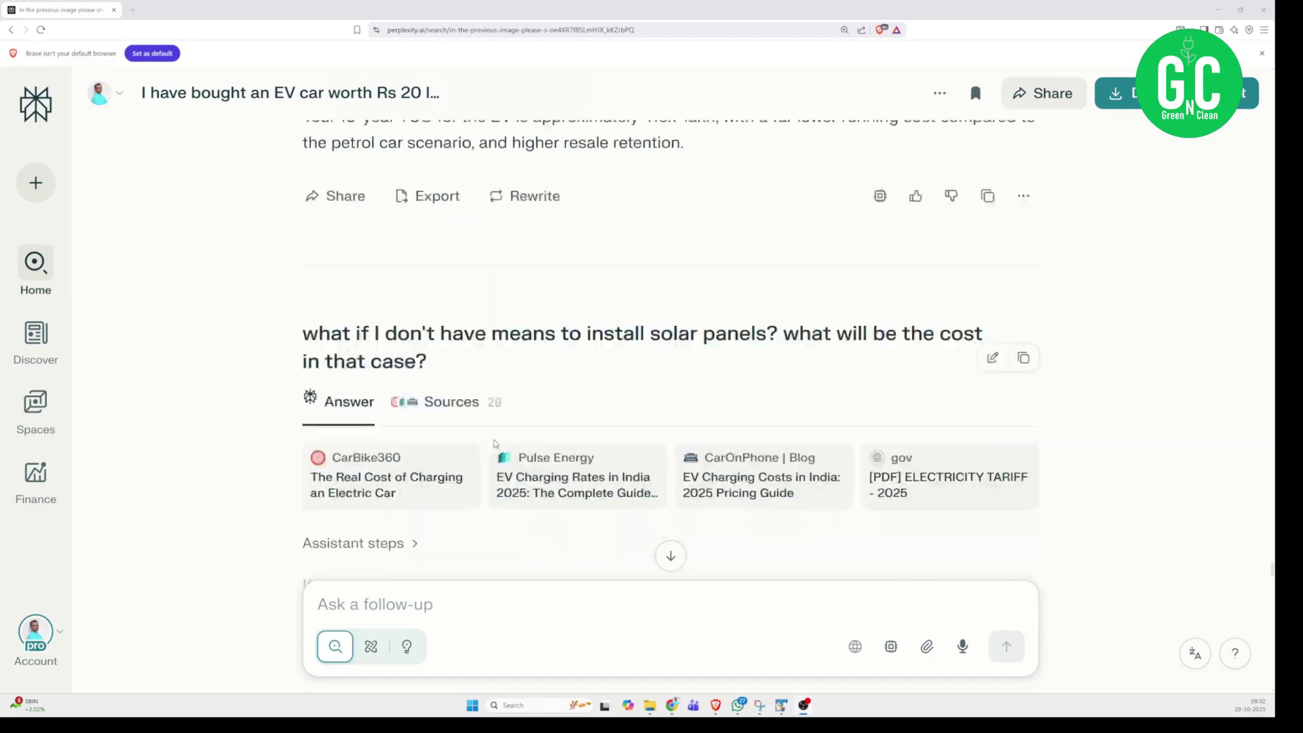
{"action": "scroll", "coordinate": [460, 470], "scroll_direction": "down", "scroll_amount": 2}
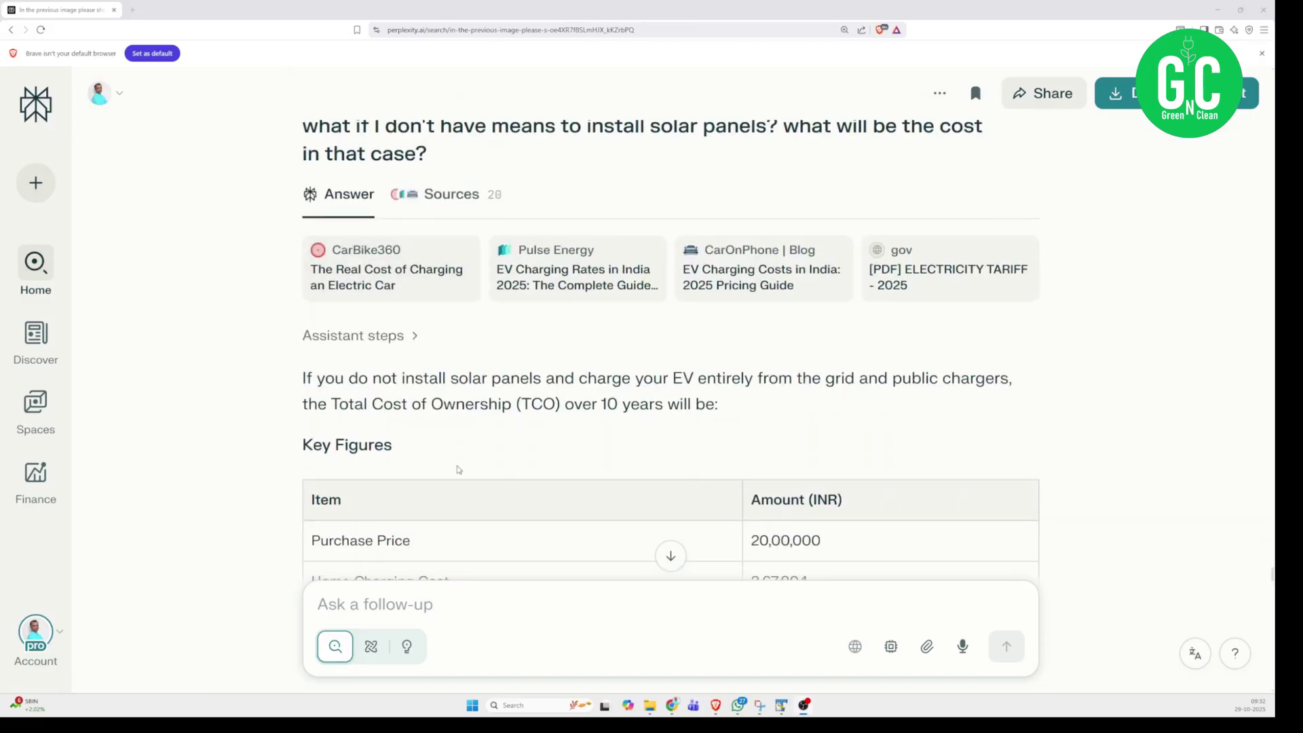
{"action": "scroll", "coordinate": [459, 469], "scroll_direction": "down", "scroll_amount": 1}
{"action": "scroll", "coordinate": [458, 470], "scroll_direction": "down", "scroll_amount": 2}
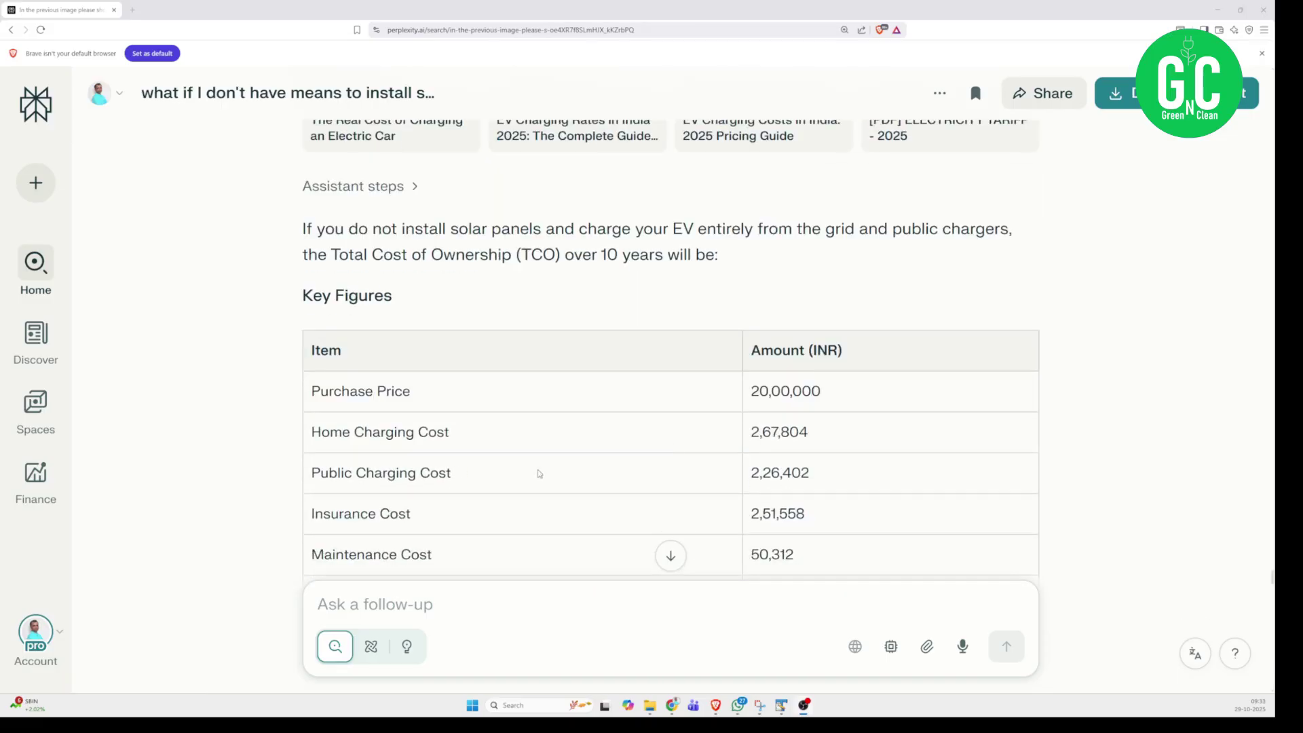
{"action": "scroll", "coordinate": [487, 450], "scroll_direction": "down", "scroll_amount": 4}
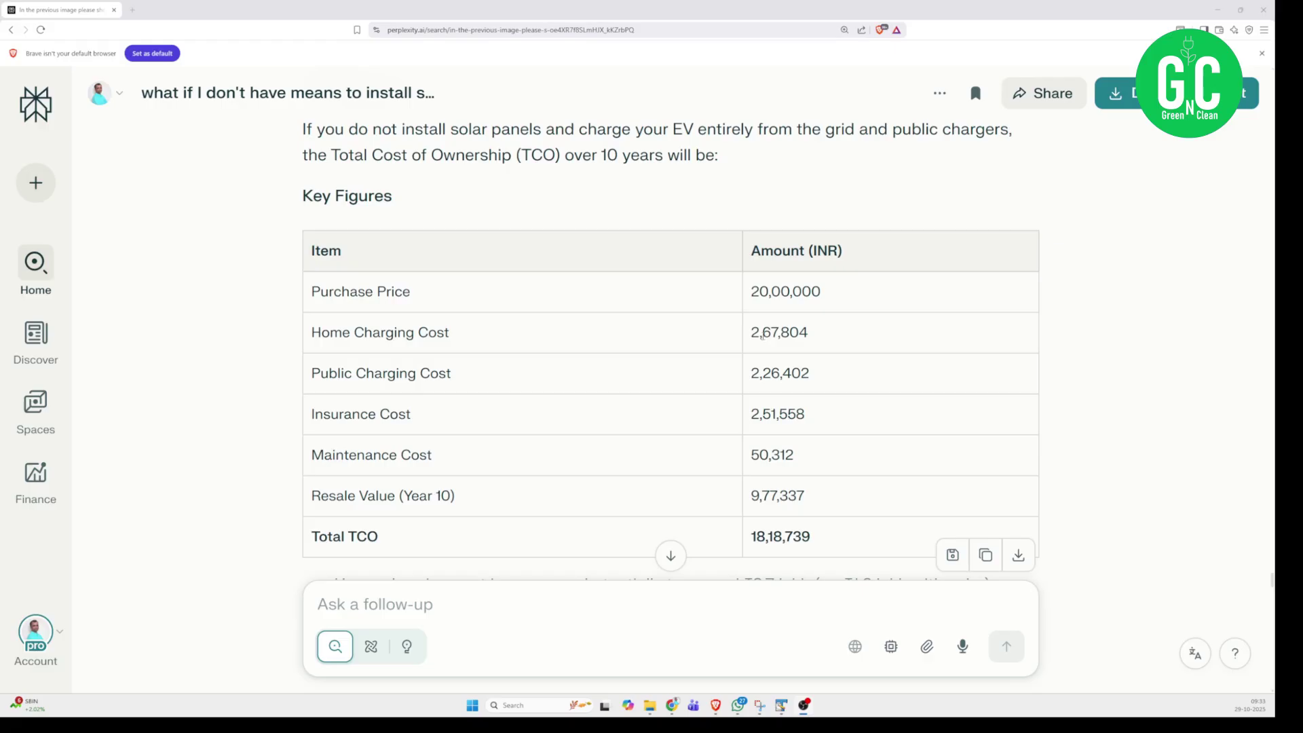
{"action": "scroll", "coordinate": [721, 484], "scroll_direction": "down", "scroll_amount": 1}
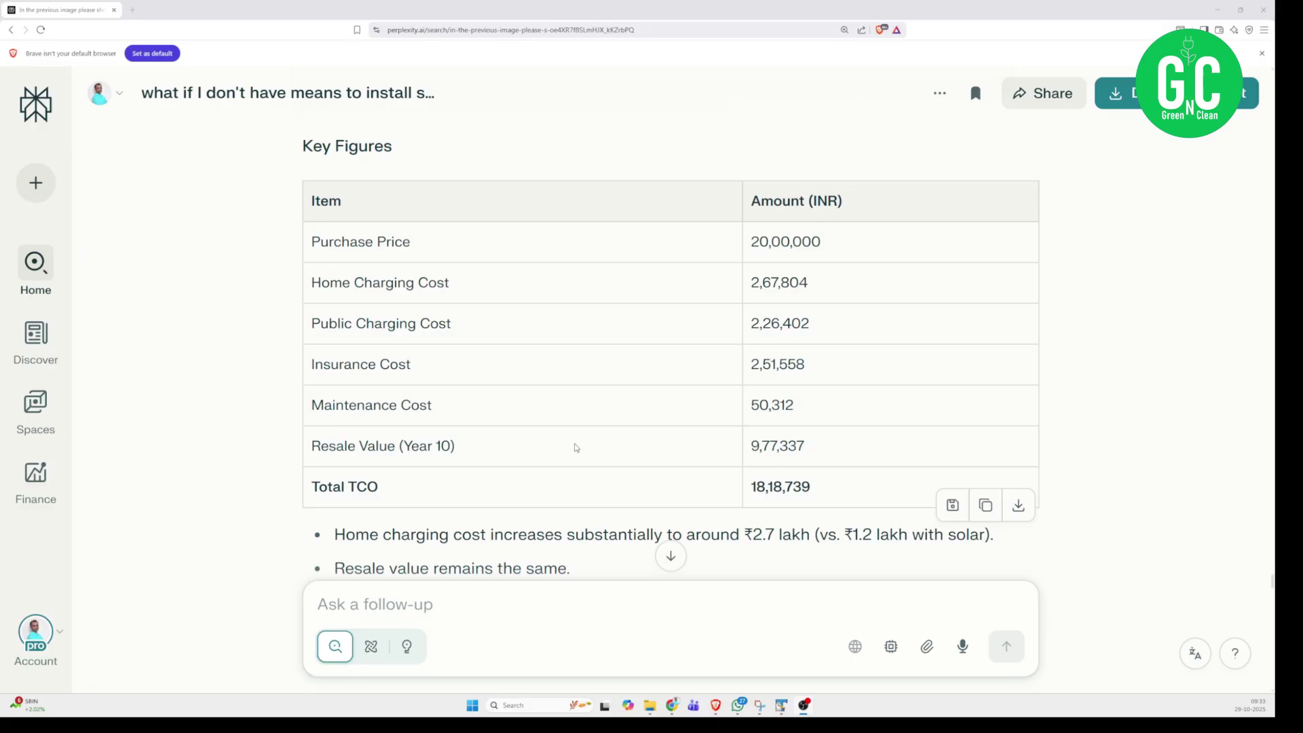
{"action": "scroll", "coordinate": [576, 447], "scroll_direction": "down", "scroll_amount": 7}
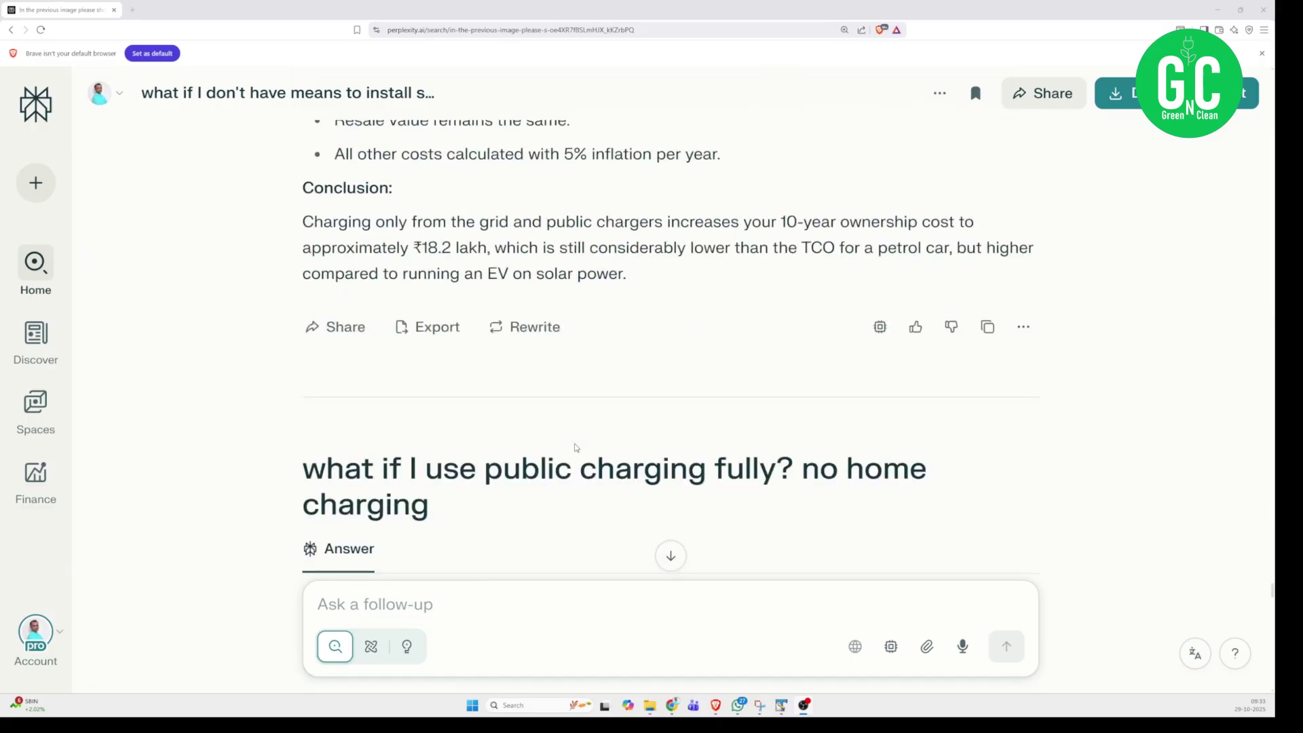
Examine the answer on EV ownership cost with fully public charging and no home charging, including its cost table
{"action": "scroll", "coordinate": [489, 505], "scroll_direction": "down", "scroll_amount": 1}
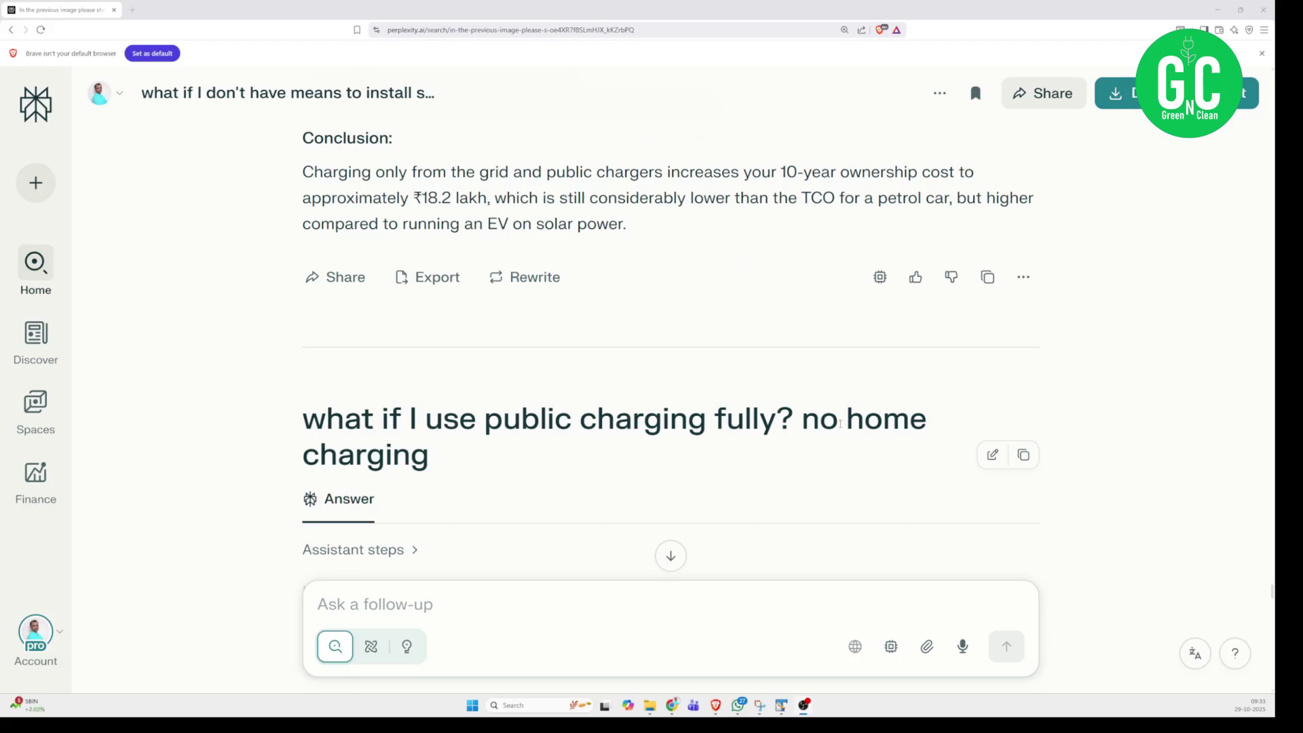
{"action": "scroll", "coordinate": [513, 466], "scroll_direction": "down", "scroll_amount": 2}
{"action": "scroll", "coordinate": [513, 465], "scroll_direction": "down", "scroll_amount": 4}
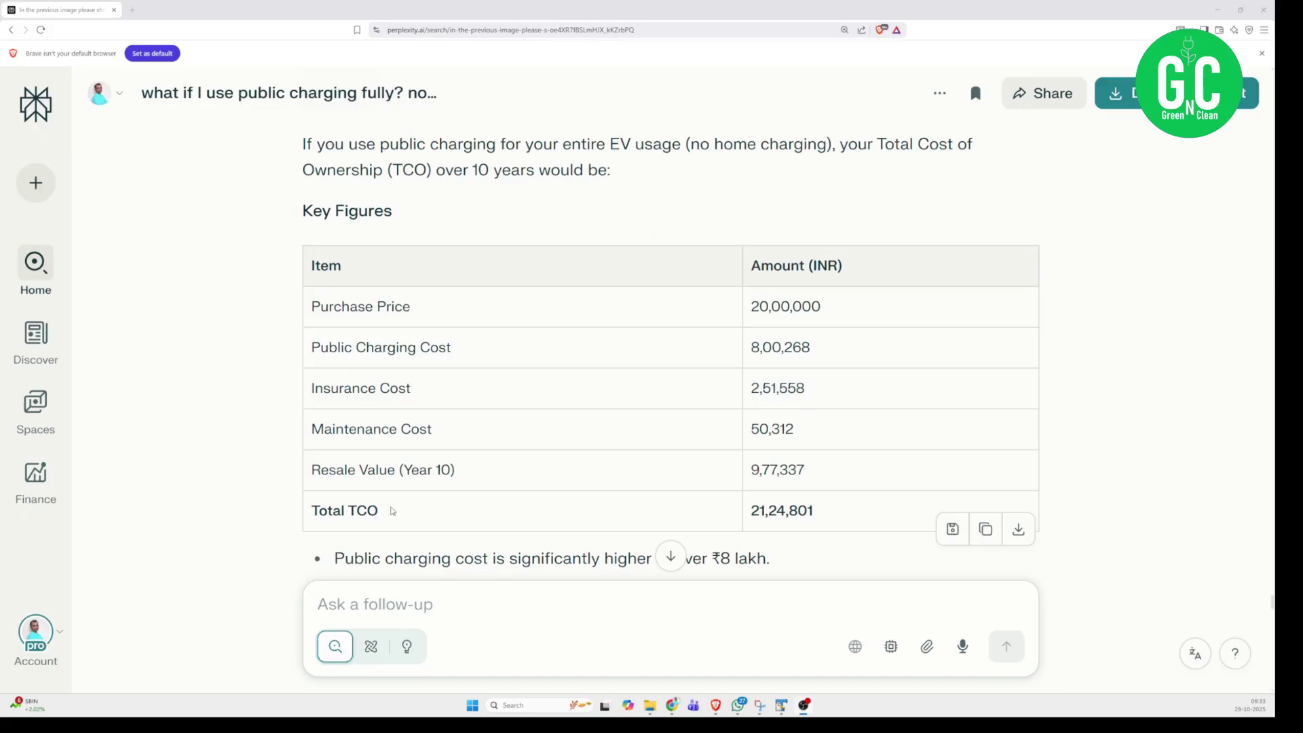
{"action": "scroll", "coordinate": [392, 510], "scroll_direction": "down", "scroll_amount": 1}
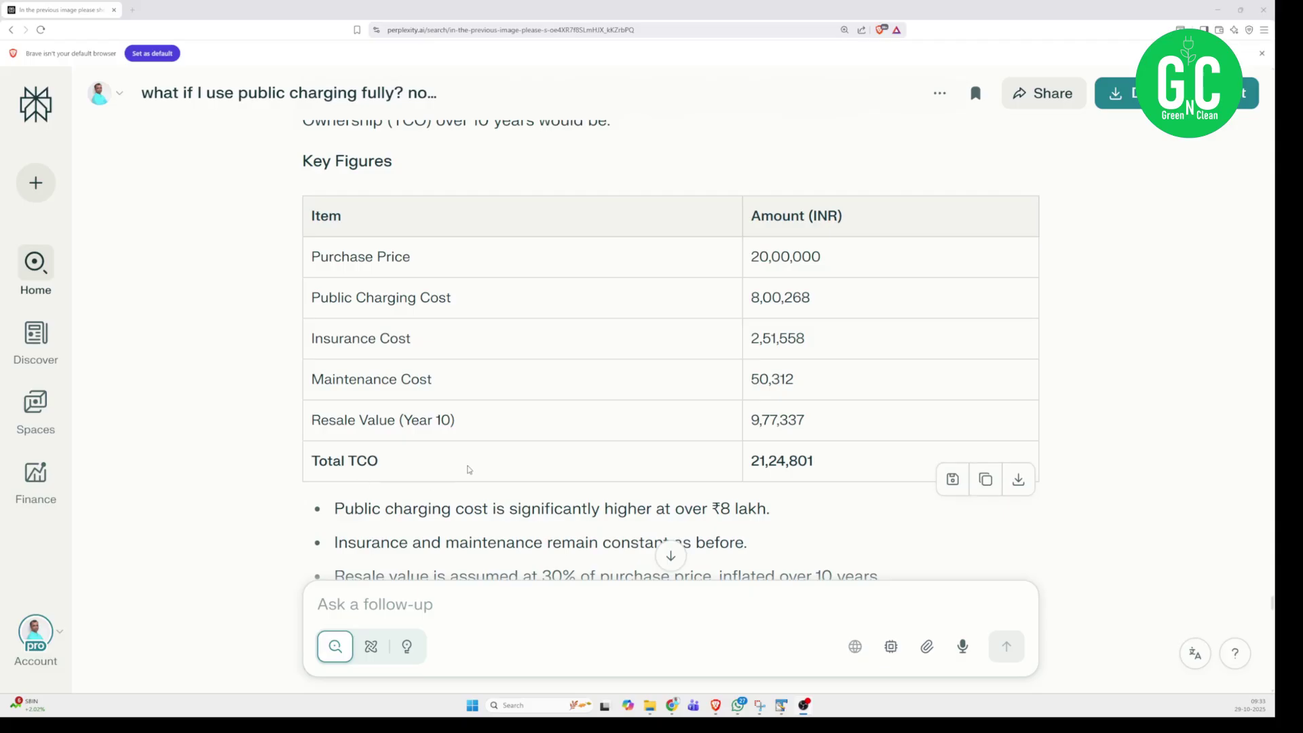
{"action": "scroll", "coordinate": [468, 469], "scroll_direction": "down", "scroll_amount": 10}
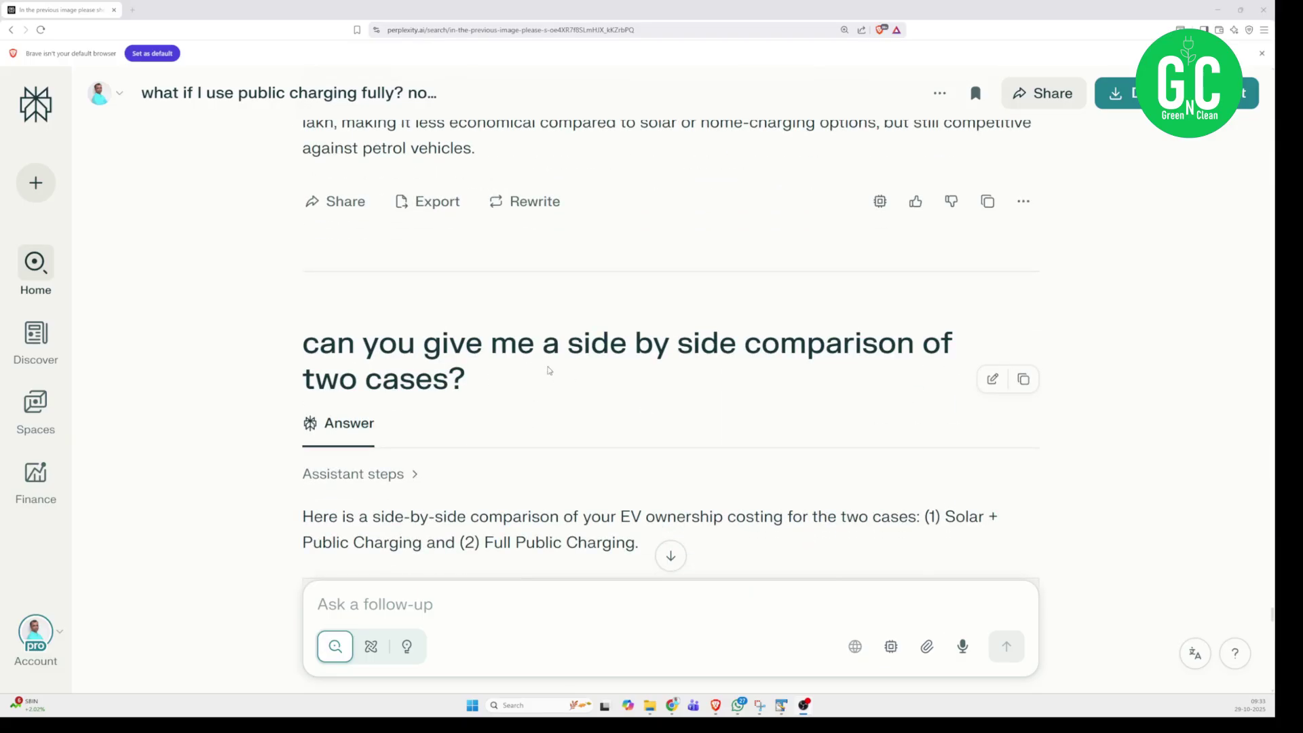
Compare the side-by-side ownership cost tables for both EV charging cases and the version that adds the petrol car
{"action": "scroll", "coordinate": [613, 379], "scroll_direction": "down", "scroll_amount": 6}
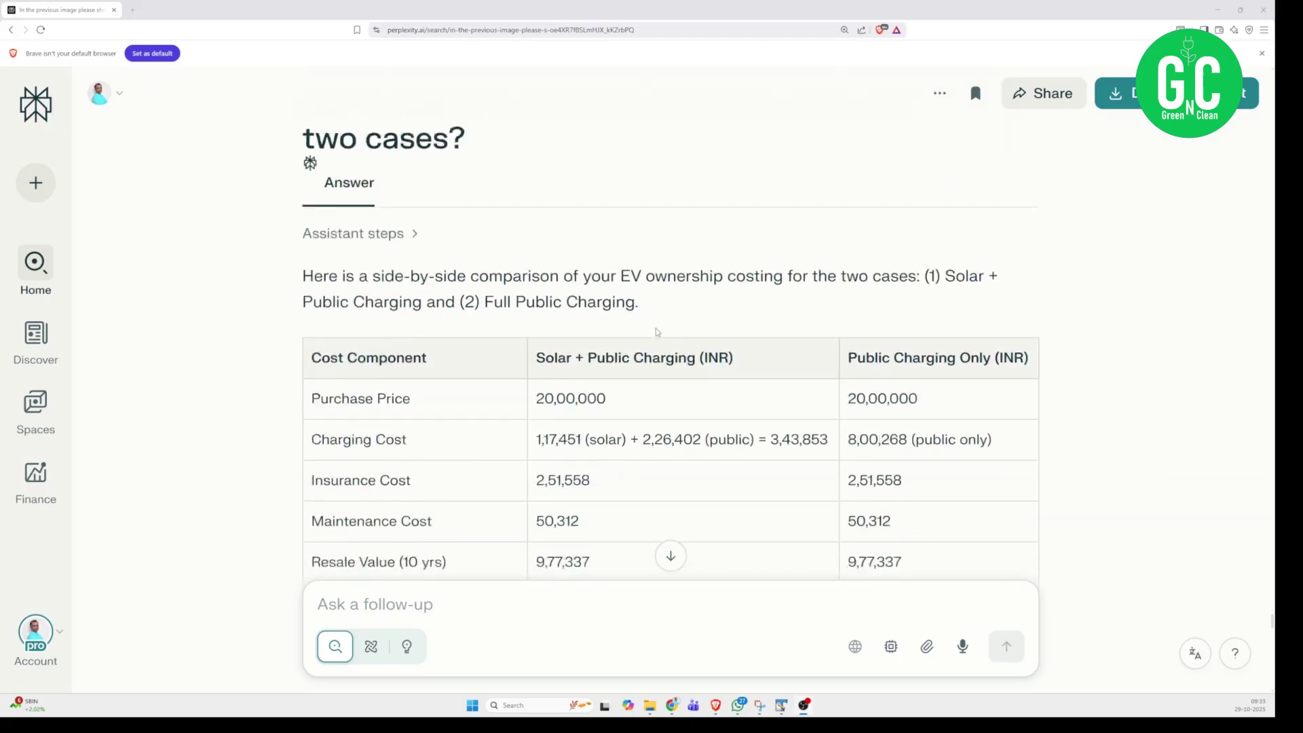
{"action": "scroll", "coordinate": [655, 327], "scroll_direction": "up", "scroll_amount": 4}
{"action": "scroll", "coordinate": [499, 331], "scroll_direction": "down", "scroll_amount": 3}
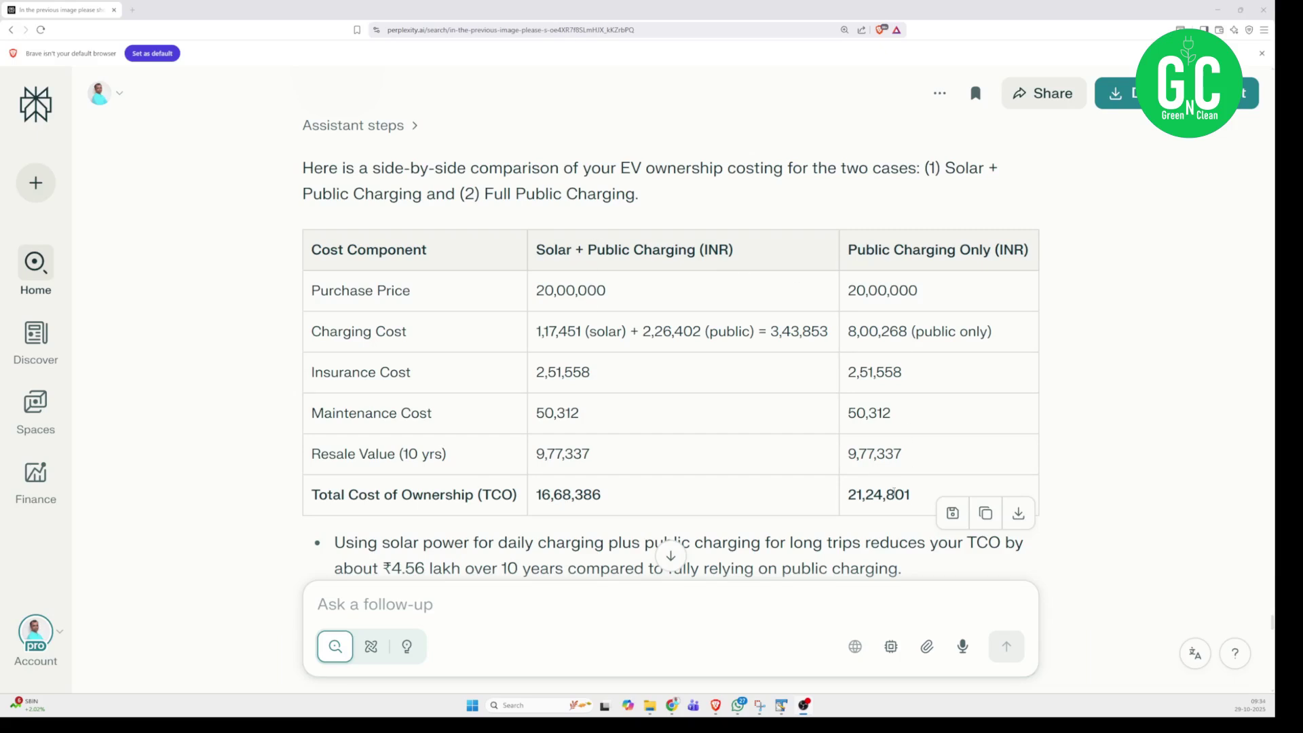
{"action": "scroll", "coordinate": [360, 461], "scroll_direction": "down", "scroll_amount": 7}
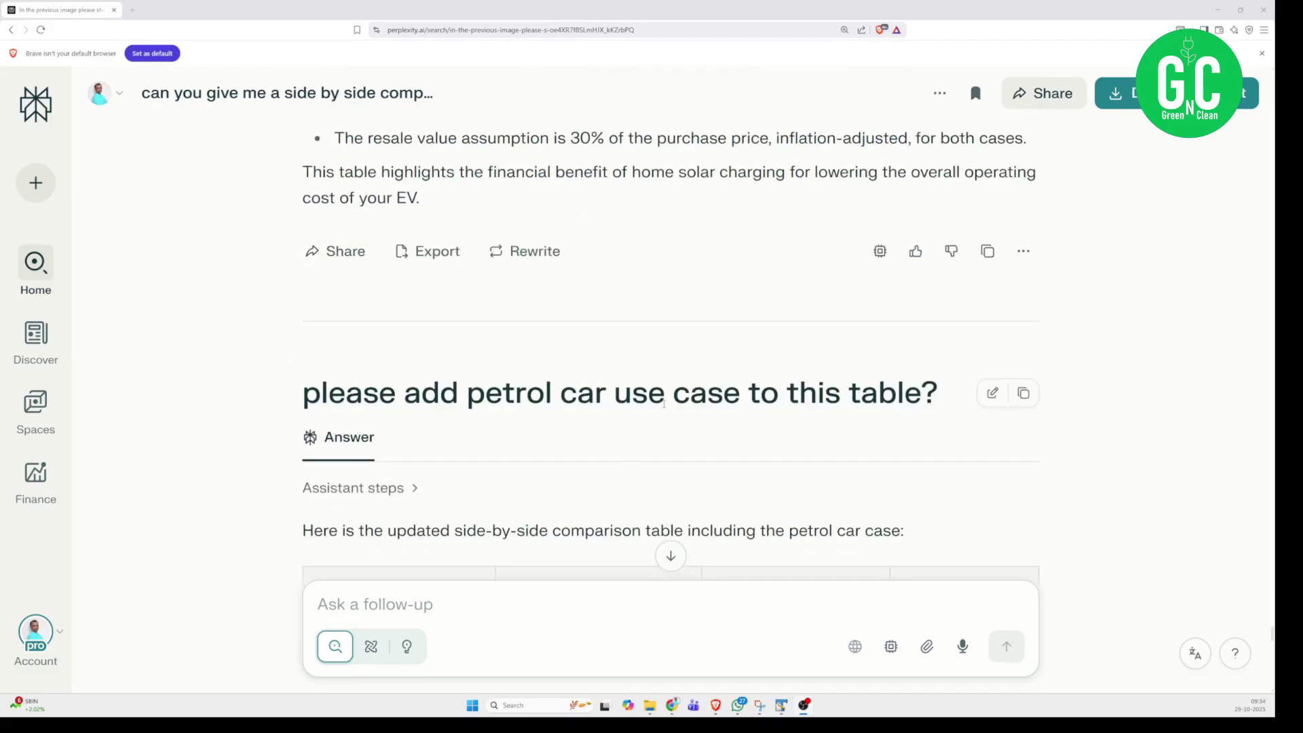
{"action": "scroll", "coordinate": [659, 427], "scroll_direction": "down", "scroll_amount": 6}
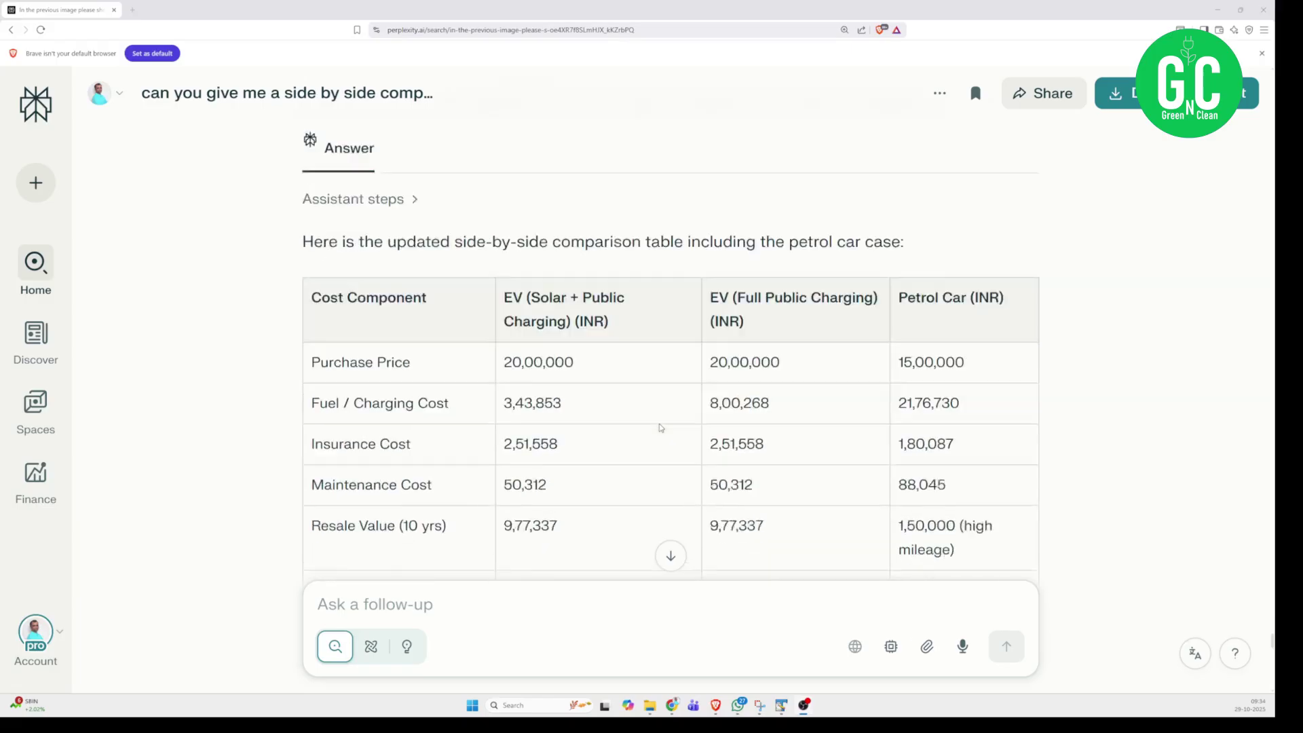
{"action": "scroll", "coordinate": [660, 427], "scroll_direction": "down", "scroll_amount": 1}
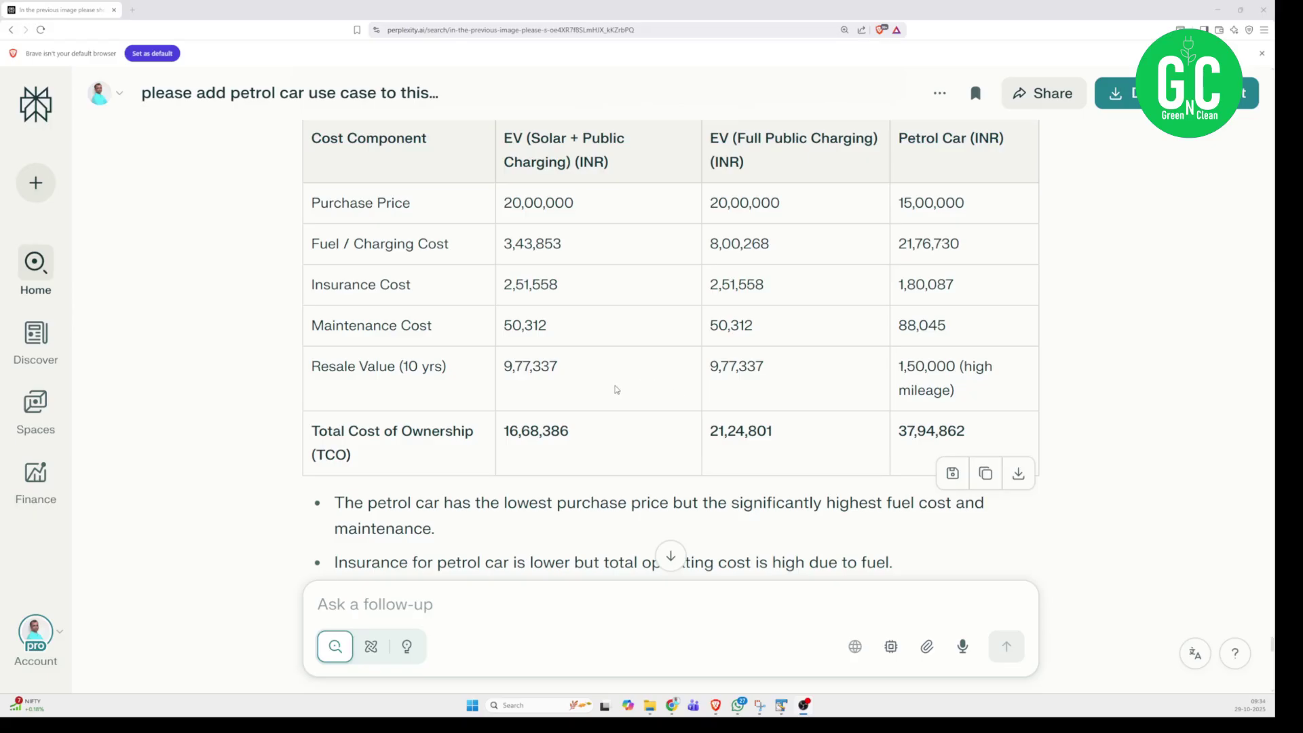
{"action": "scroll", "coordinate": [527, 396], "scroll_direction": "down", "scroll_amount": 3}
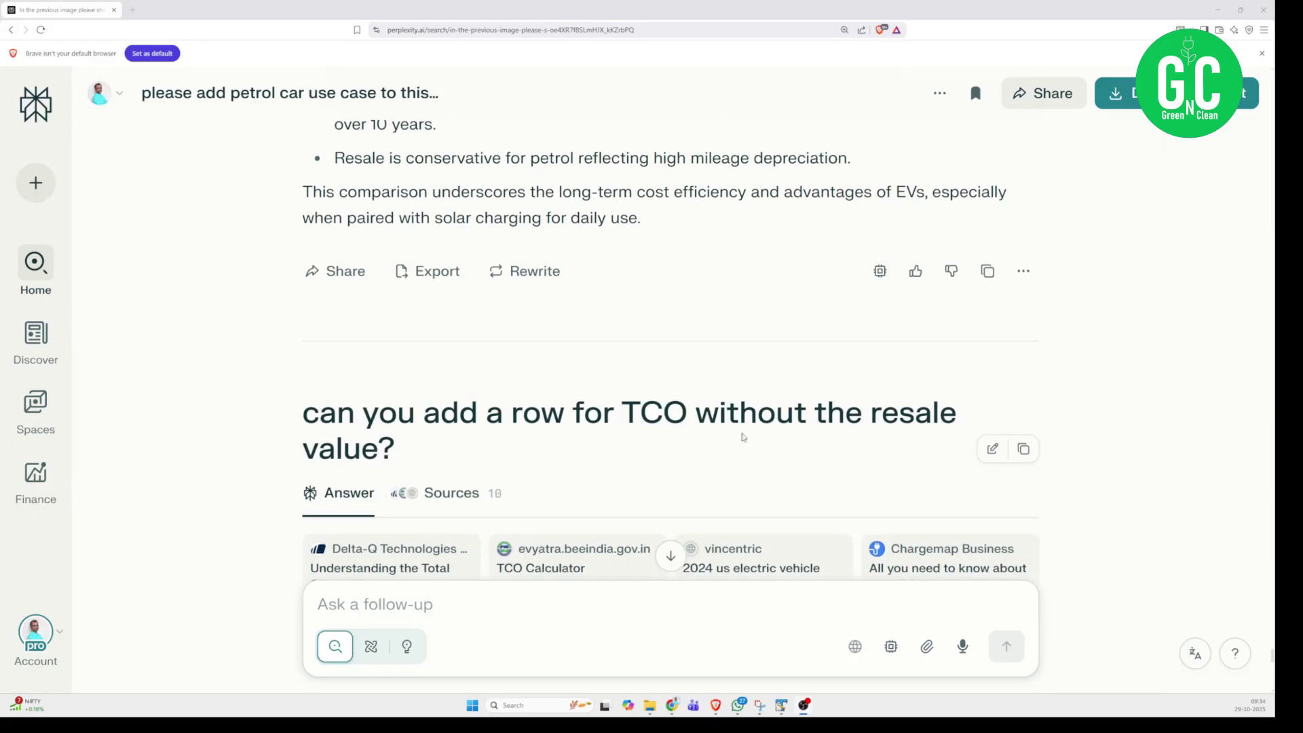
Inspect the comparison table's rows for TCO with and without resale value, highlighting the "TCO (Without Resale value)" label
{"action": "scroll", "coordinate": [514, 431], "scroll_direction": "down", "scroll_amount": 8}
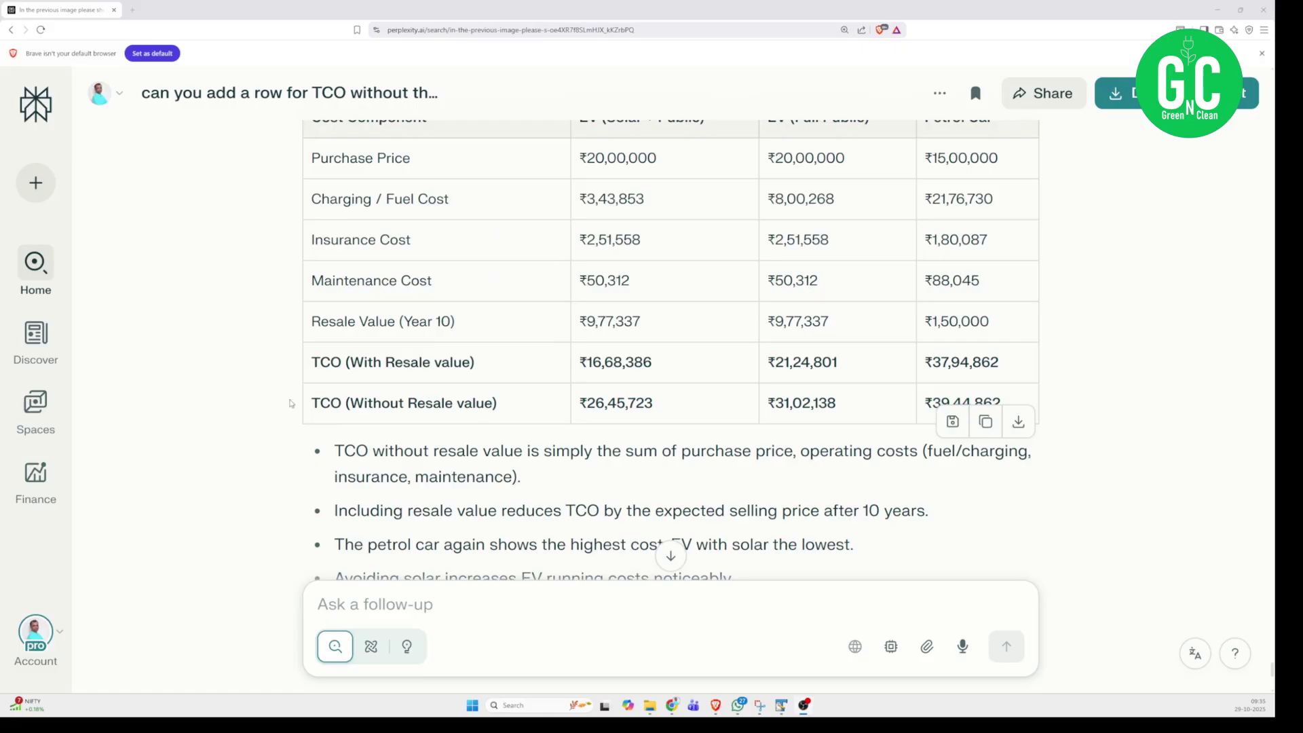
{"action": "left_click_drag", "start_coordinate": [314, 403], "coordinate": [499, 407]}
{"action": "left_click", "coordinate": [179, 433]}
{"action": "scroll", "coordinate": [574, 404], "scroll_direction": "up", "scroll_amount": 1}
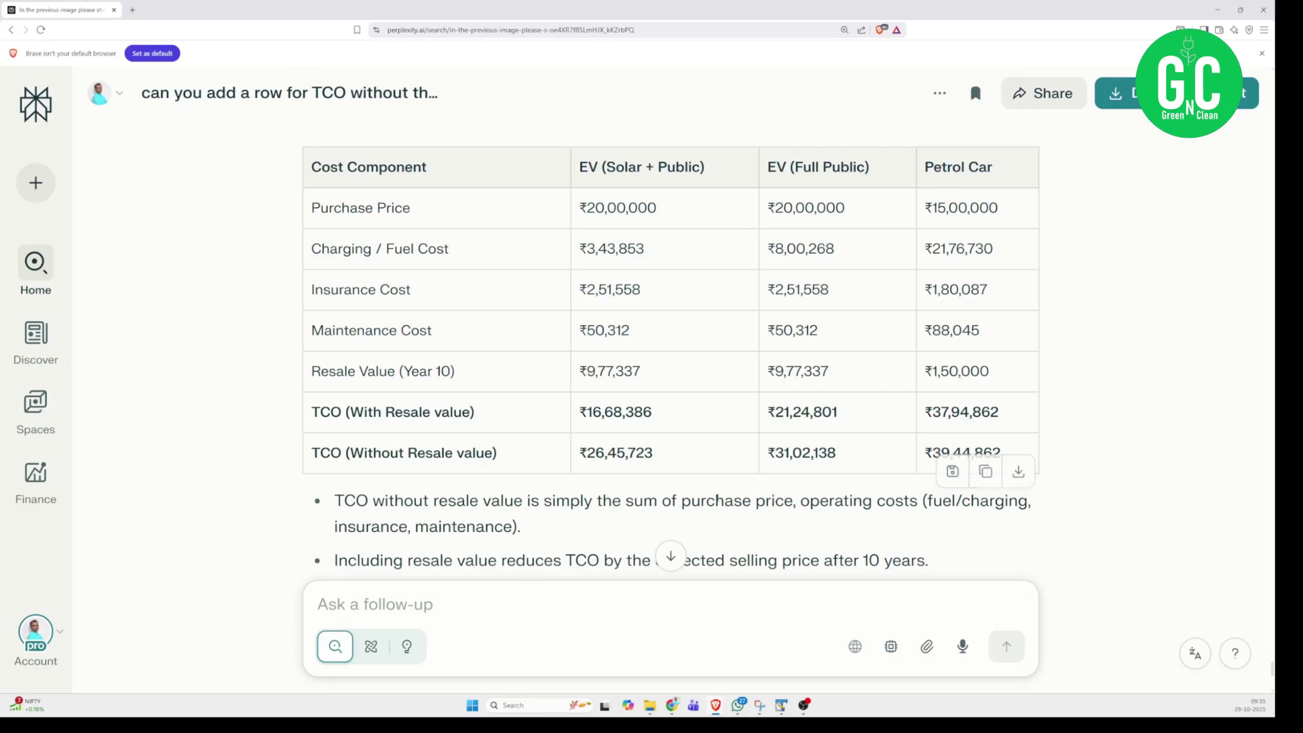
Review the revised TCO comparison for 30 km daily running plus 2000 km of annual long trips
{"action": "mouse_move", "coordinate": [41, 407]}
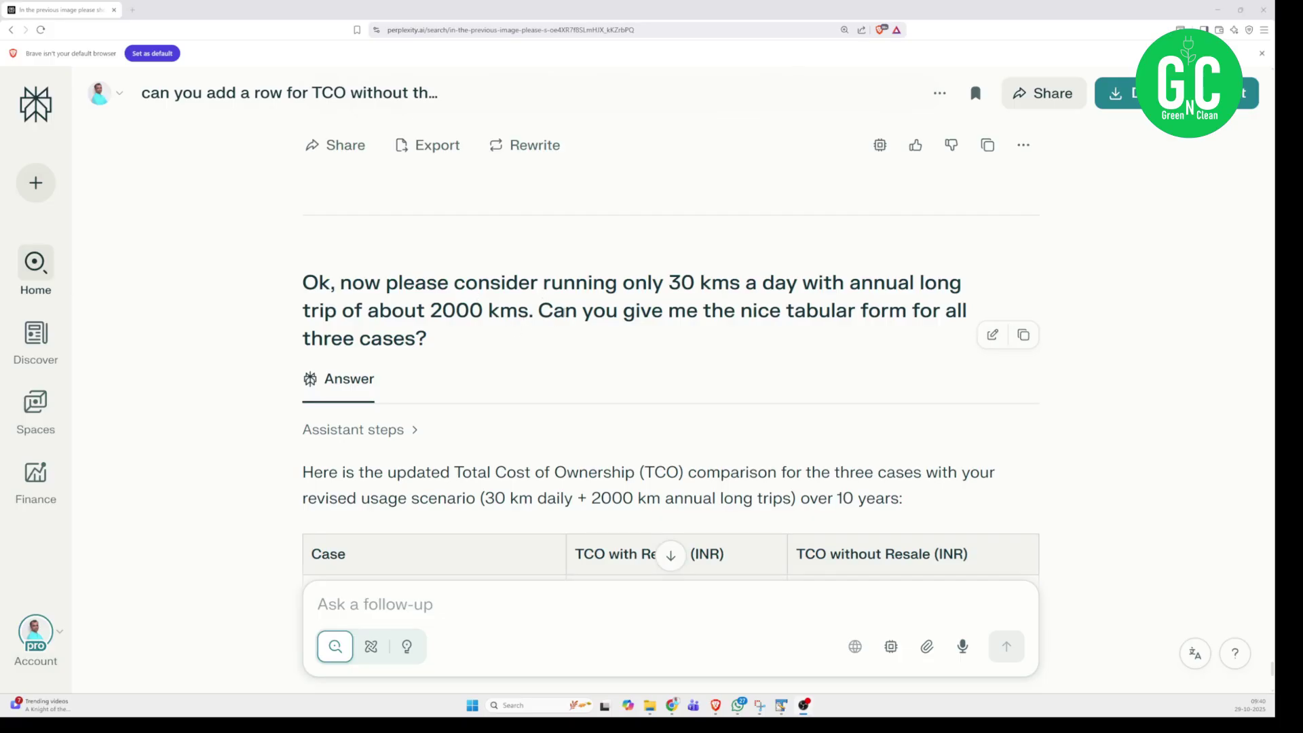
{"action": "scroll", "coordinate": [552, 343], "scroll_direction": "down", "scroll_amount": 3}
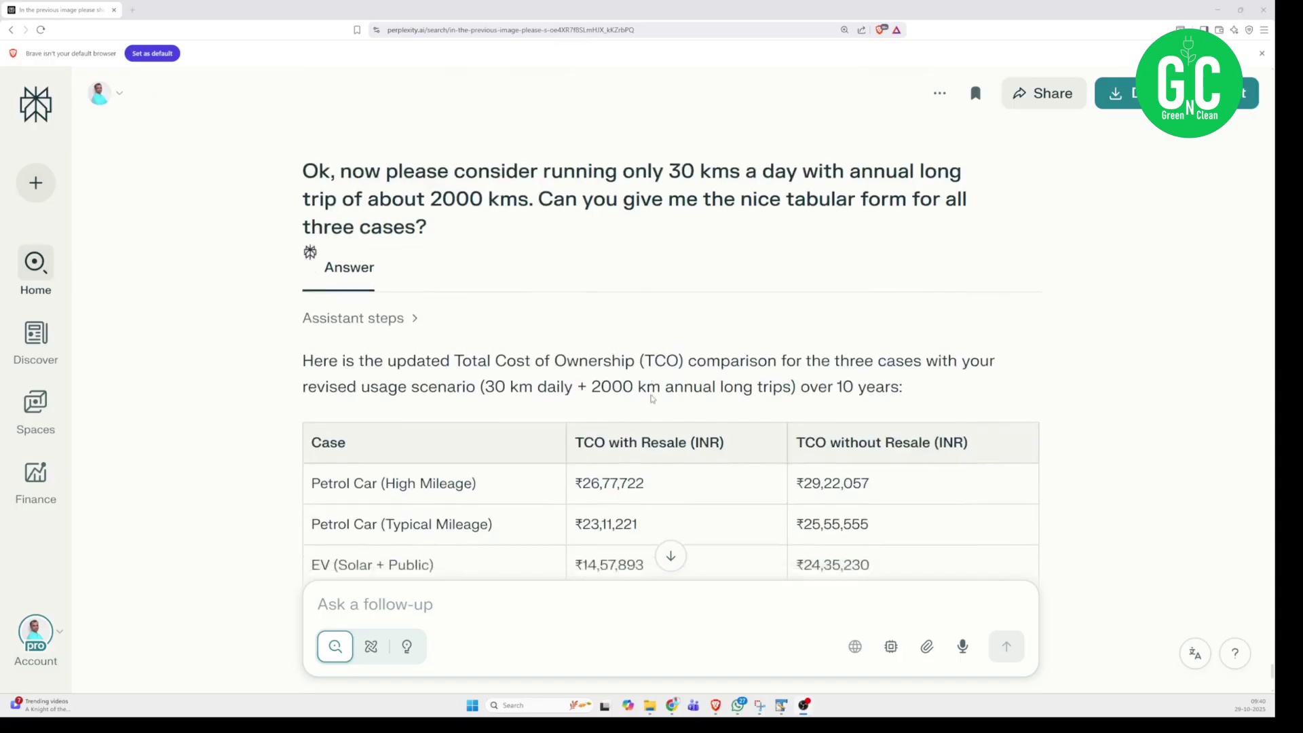
{"action": "scroll", "coordinate": [652, 398], "scroll_direction": "down", "scroll_amount": 5}
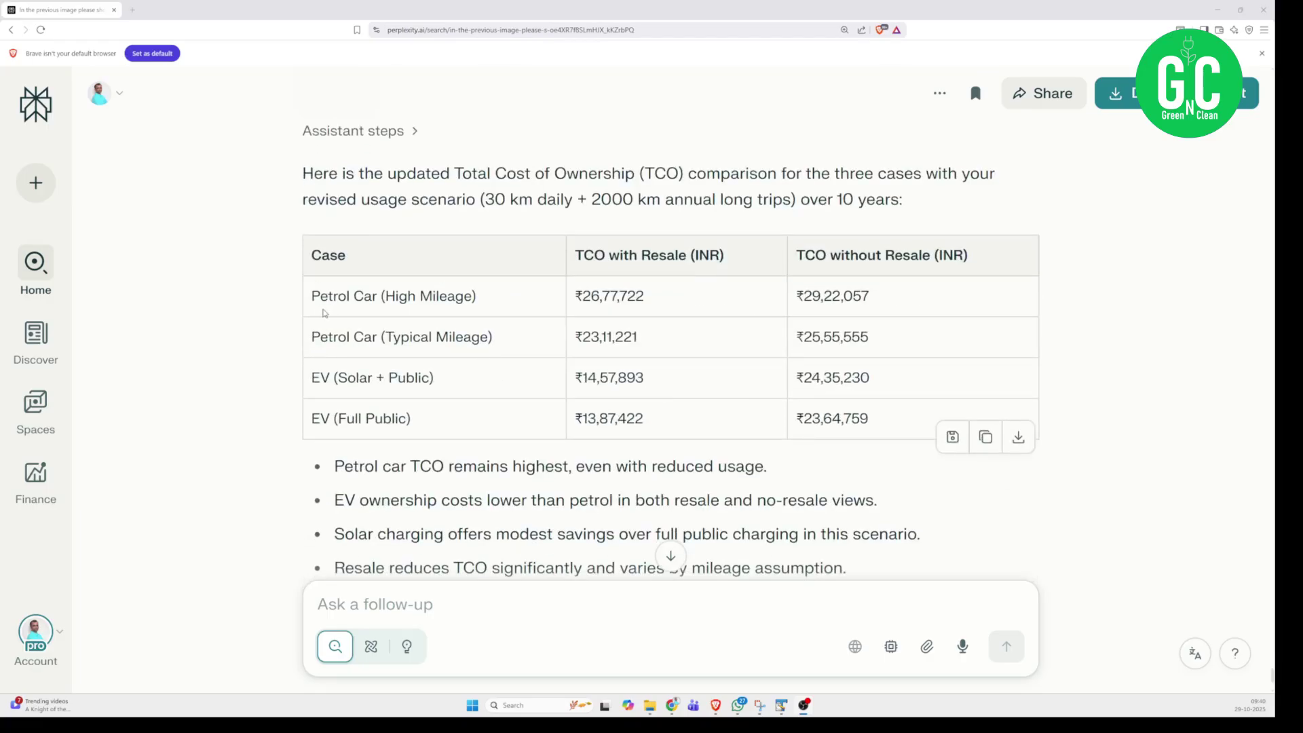